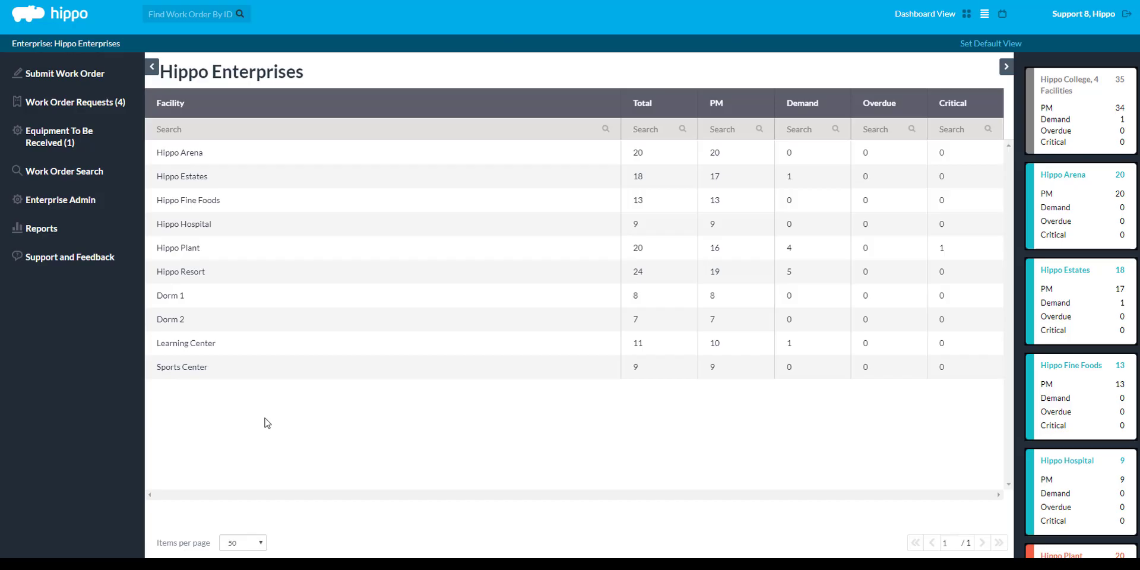
# Create a new enterprise user with the required first name, last name and user ID, and save the record
pyautogui.click(95, 205)
pyautogui.click(96, 295)
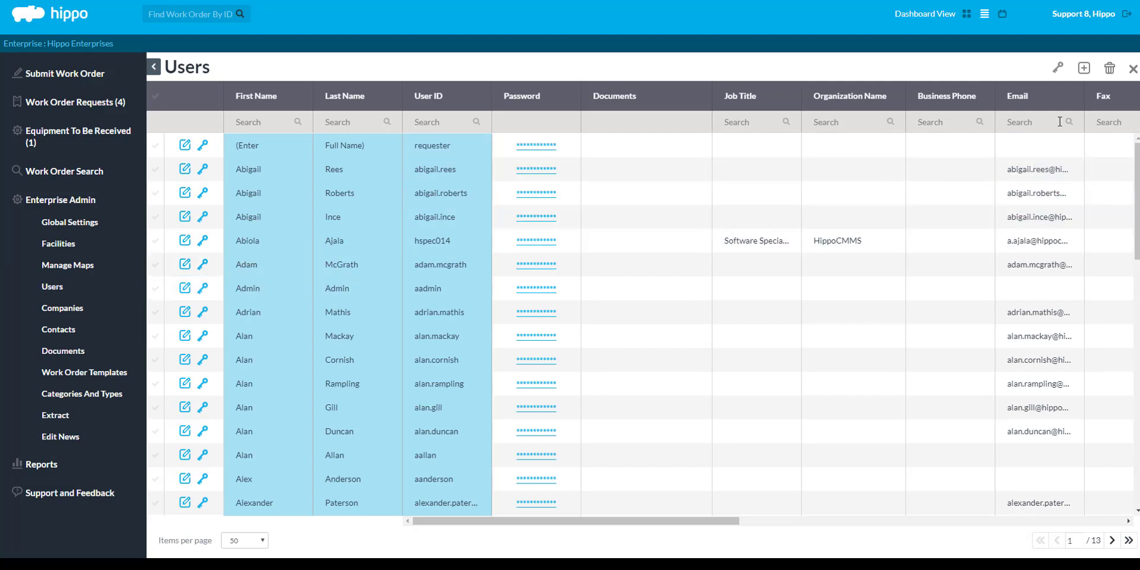
pyautogui.click(1082, 73)
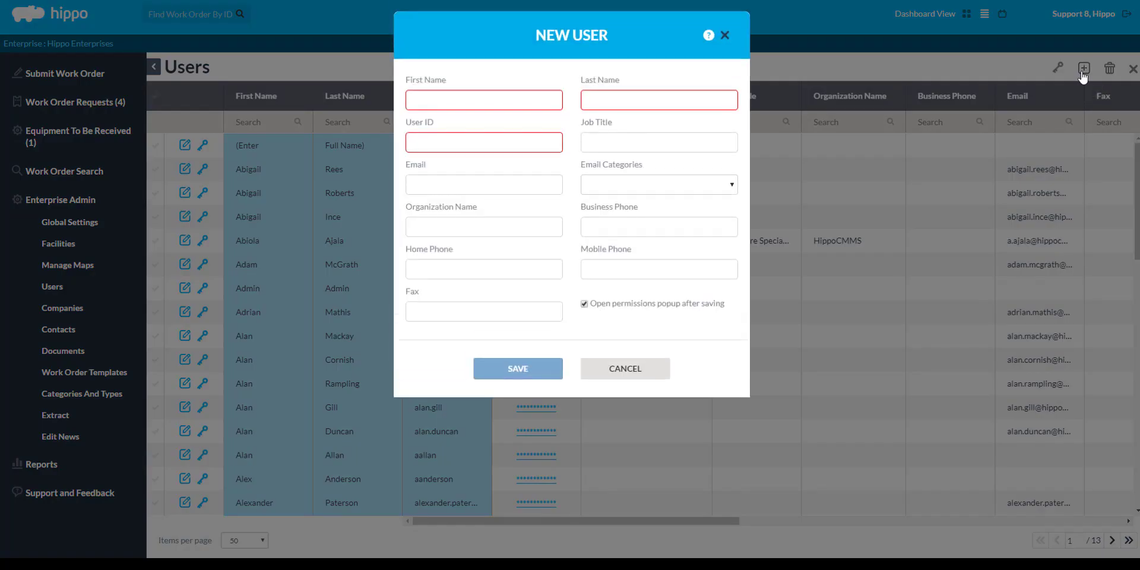
pyautogui.click(559, 104)
pyautogui.write('Earl')
pyautogui.press('Tab')
pyautogui.write('Hippo')
pyautogui.press('Tab')
pyautogui.click(518, 368)
# Turn on Mobile Enabled for the new user and grant all Equipment permissions at Hippo Plant, ending on the general facility permissions
pyautogui.click(521, 327)
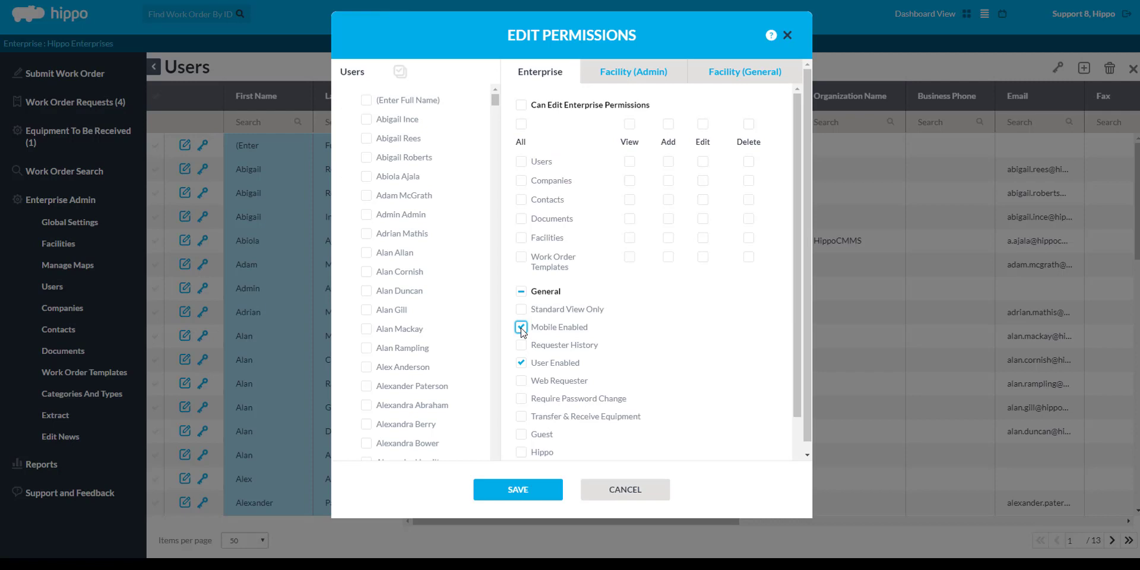
pyautogui.click(621, 87)
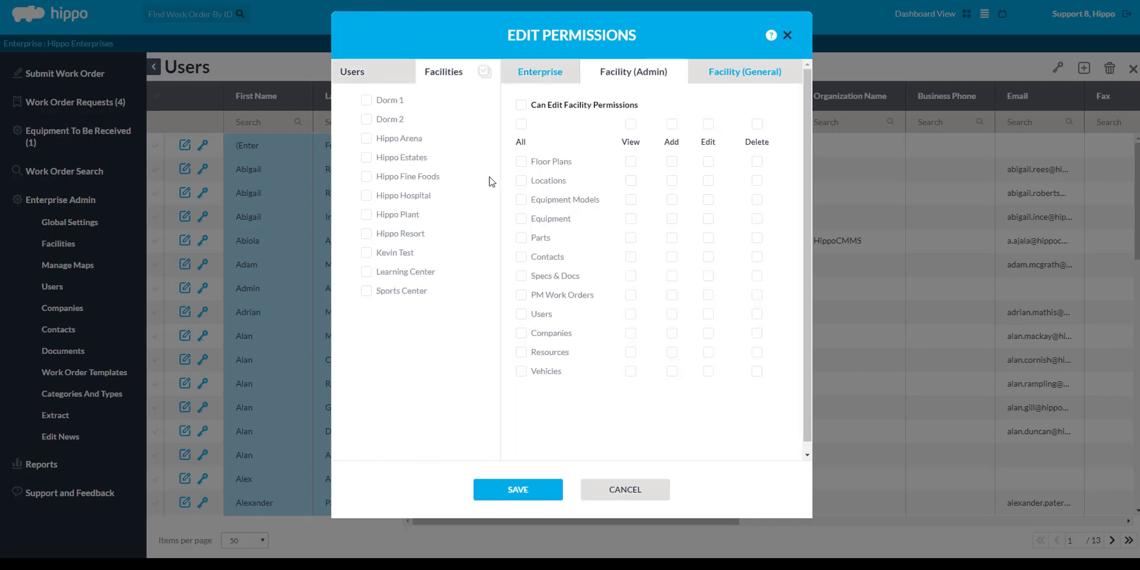
pyautogui.click(366, 216)
pyautogui.click(520, 218)
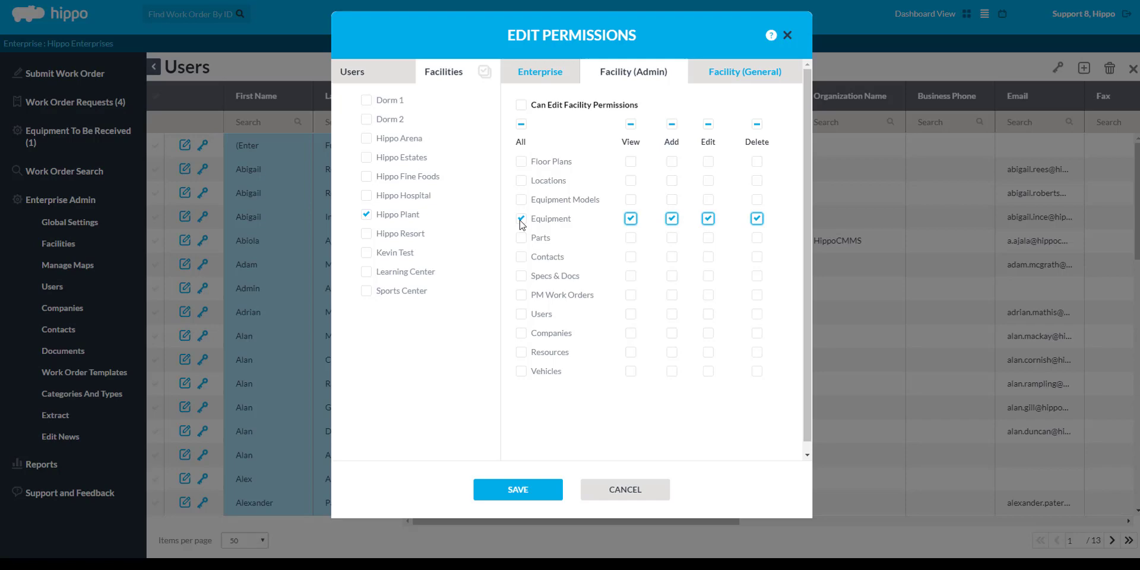
pyautogui.click(726, 76)
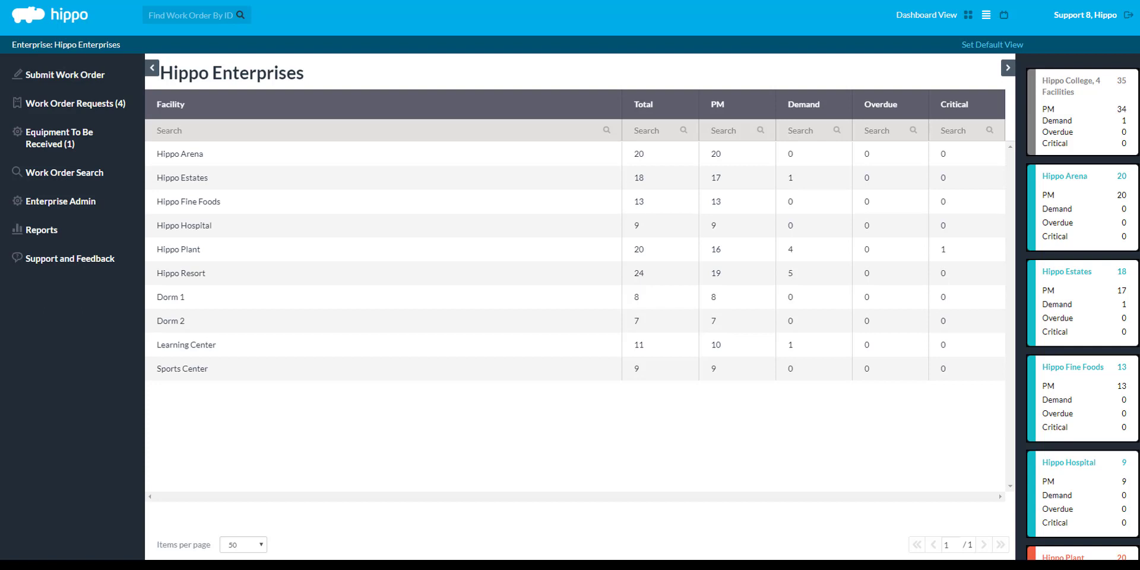
# Add another enterprise user, fill in the first name, last name and user ID, and save with the permissions popup option enabled
pyautogui.click(81, 202)
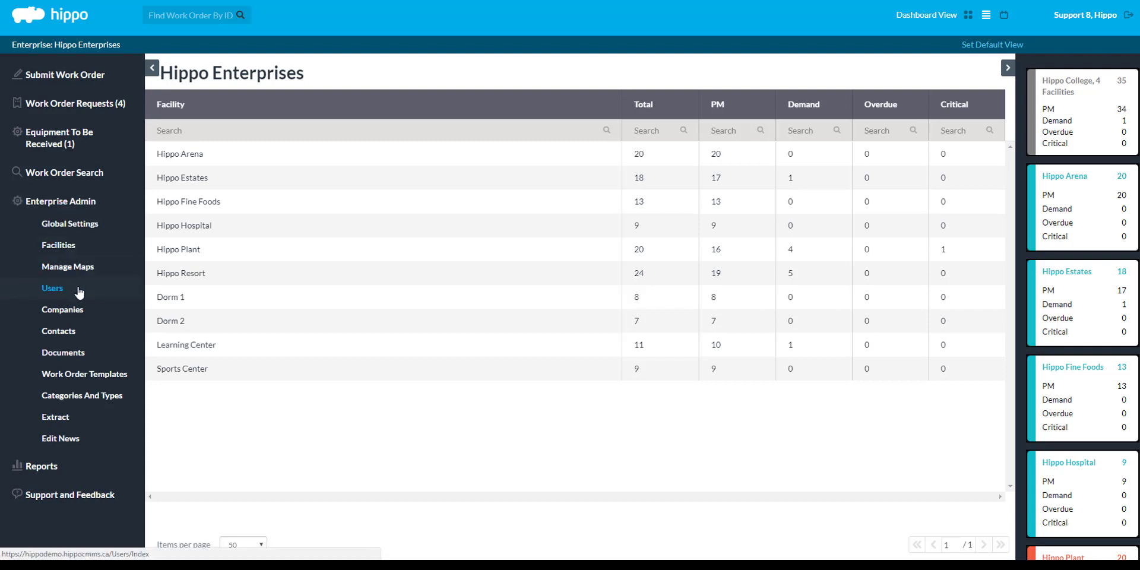
pyautogui.click(52, 288)
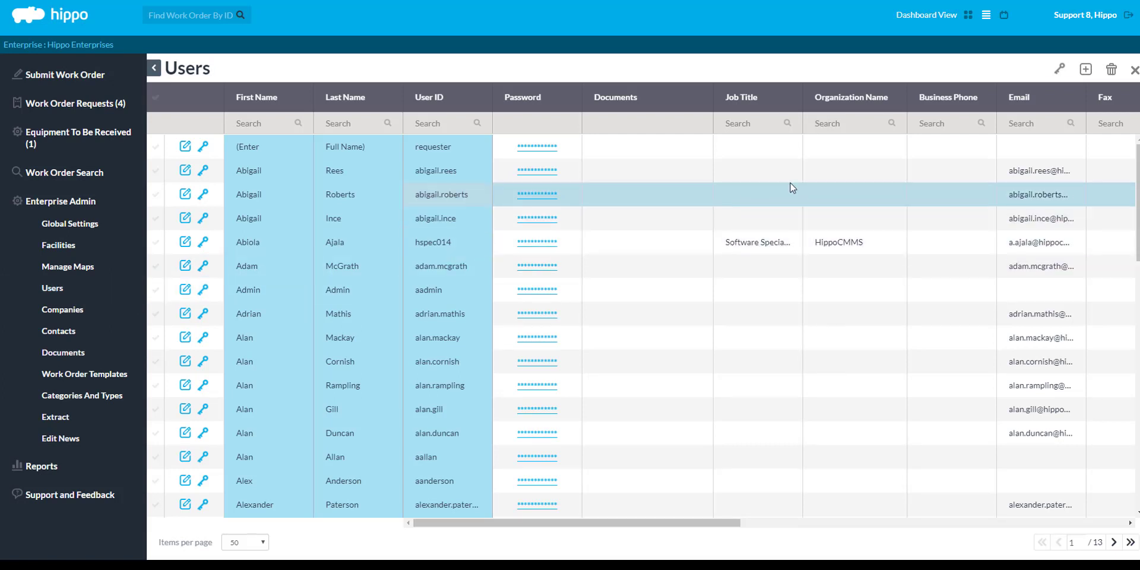
pyautogui.click(1084, 70)
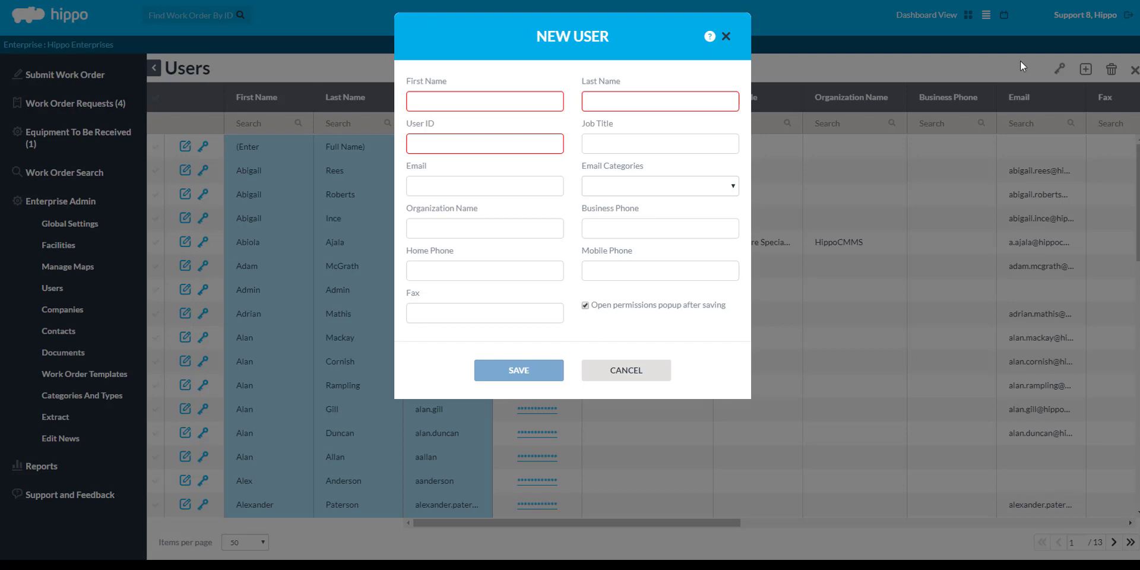
pyautogui.click(541, 108)
pyautogui.write('Henry')
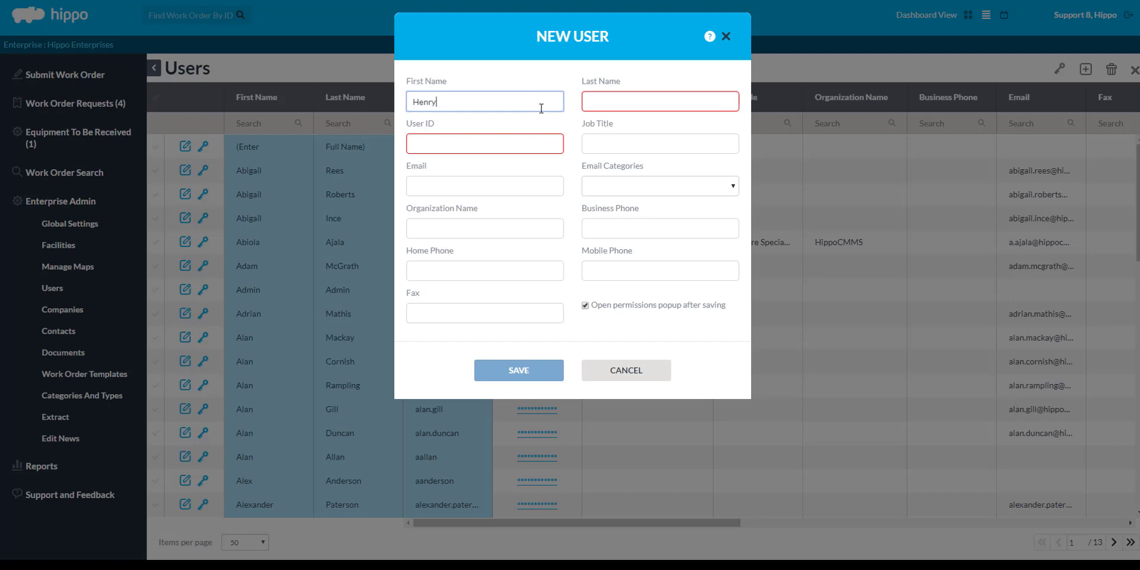
pyautogui.click(588, 105)
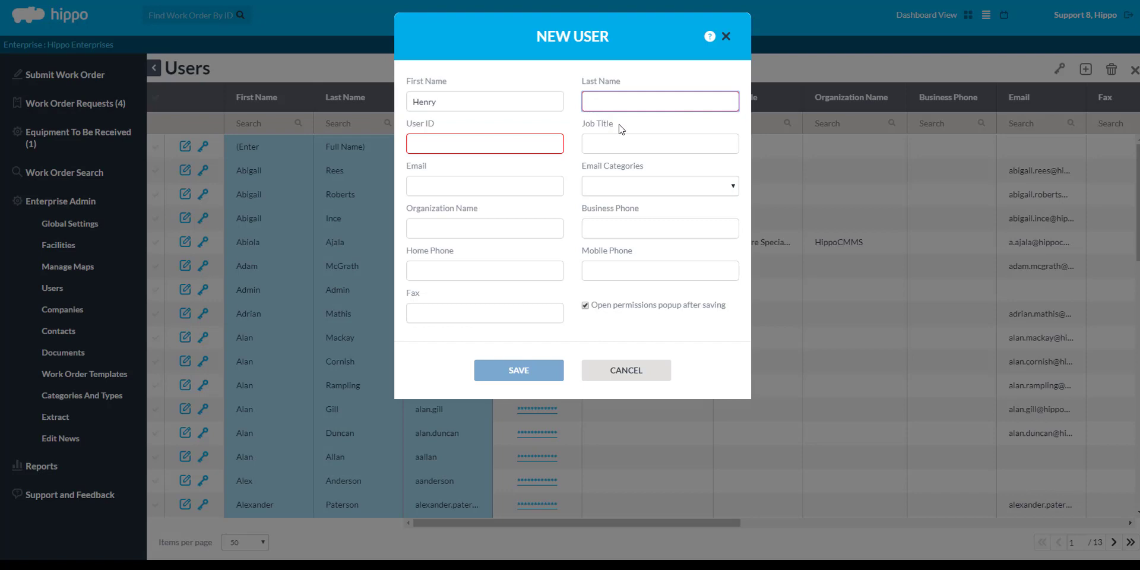
pyautogui.write('Hippo')
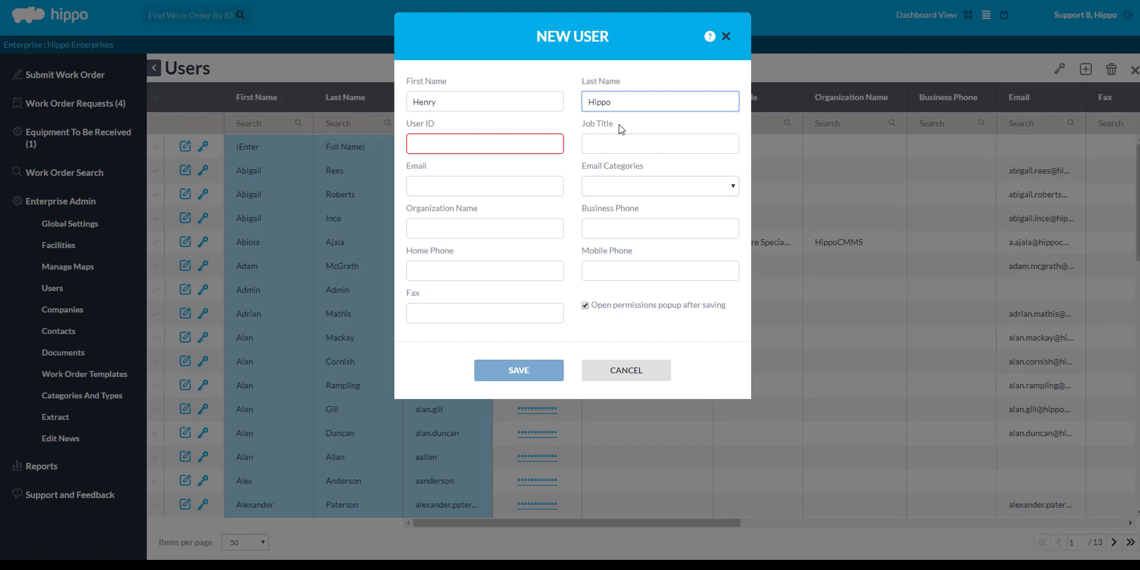
pyautogui.click(505, 143)
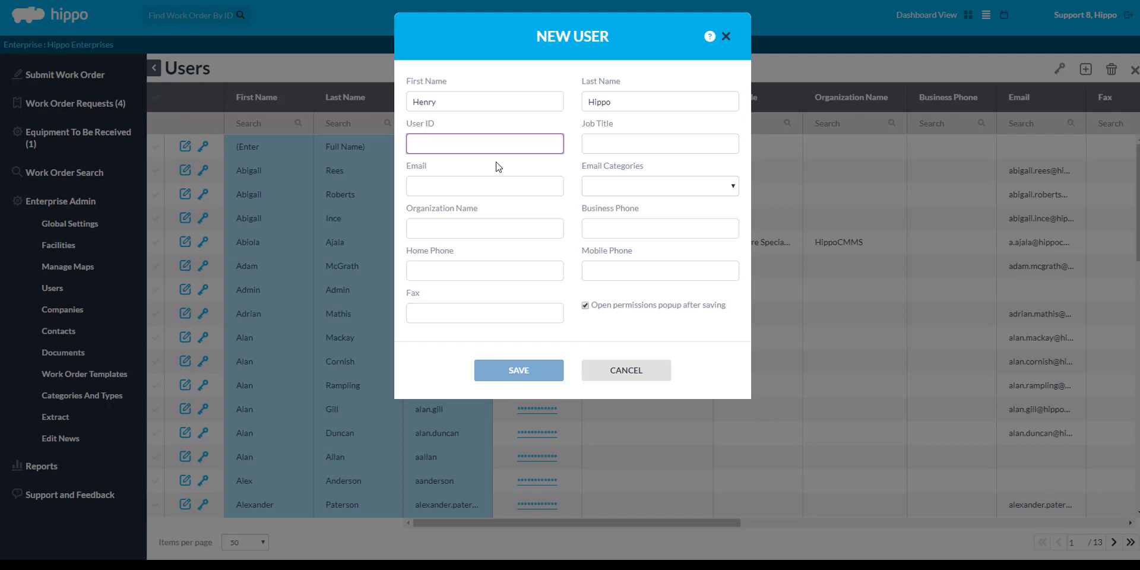
pyautogui.write('hh')
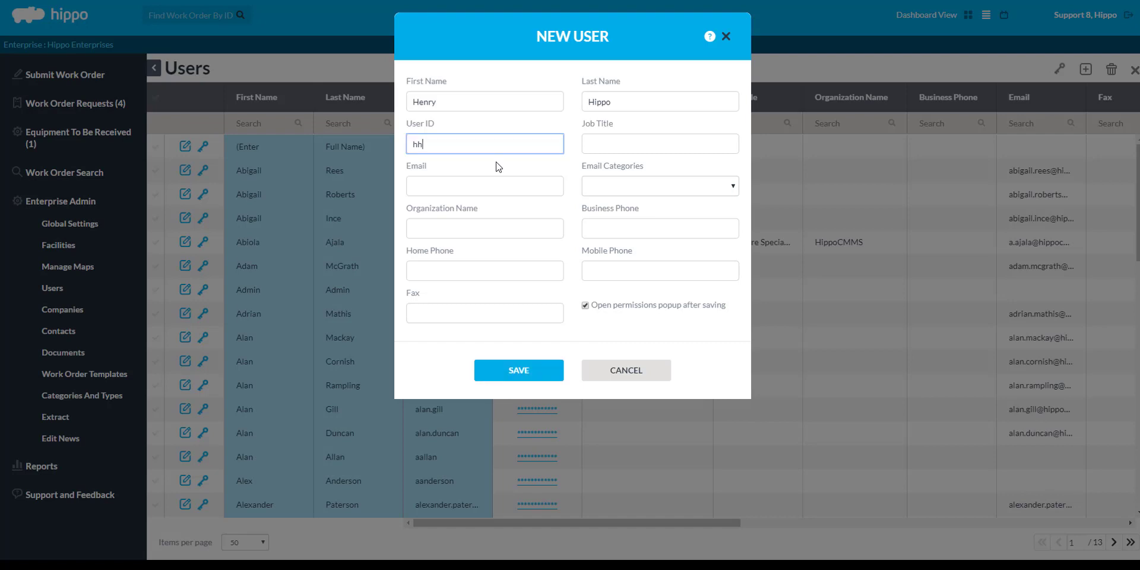
pyautogui.write('ippo')
pyautogui.click(535, 373)
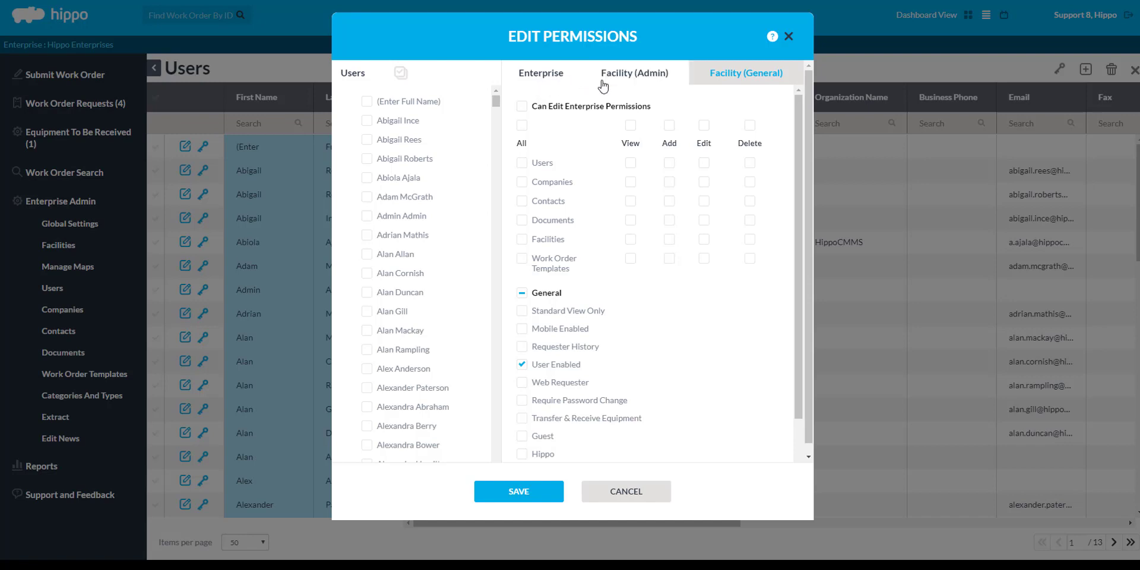
# Look over the facility admin and general permissions, and turn on Mobile Enabled in the new user's enterprise permissions
pyautogui.click(634, 88)
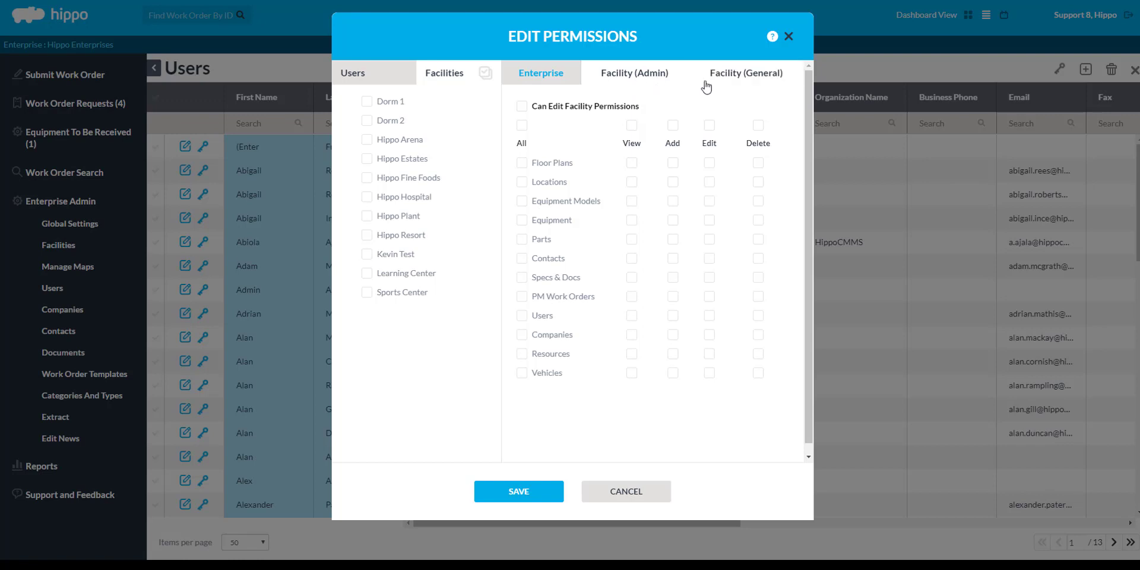
pyautogui.click(736, 86)
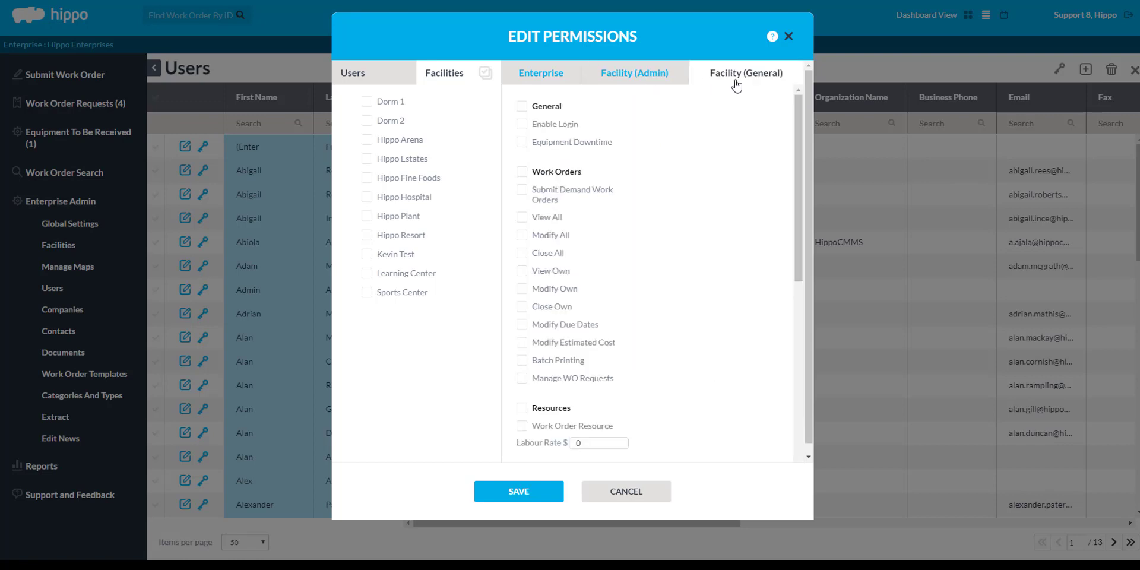
pyautogui.click(570, 86)
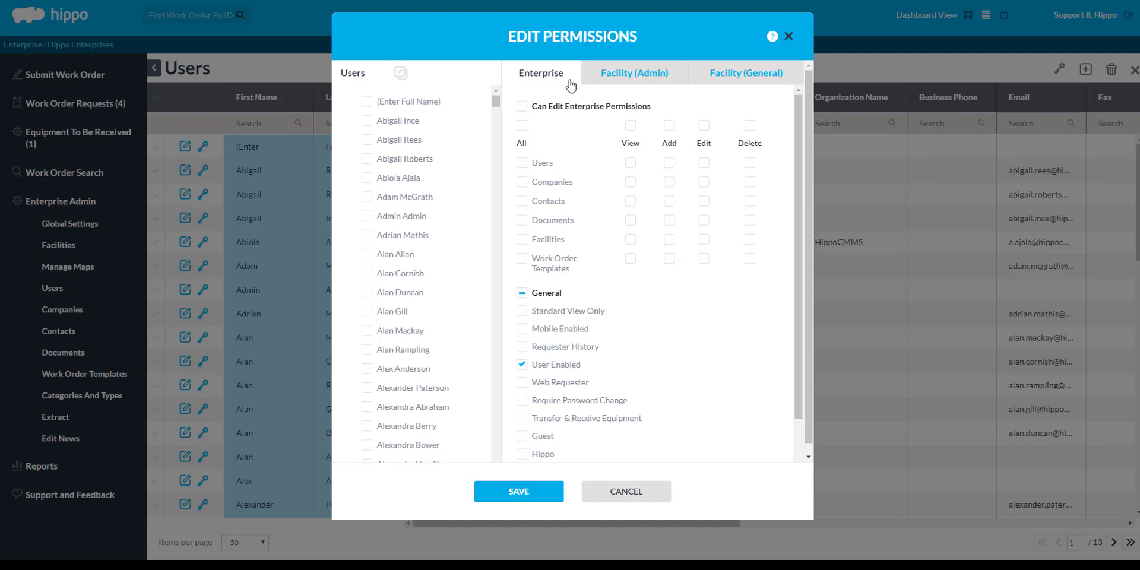
pyautogui.moveTo(798, 158); pyautogui.dragTo(794, 211)
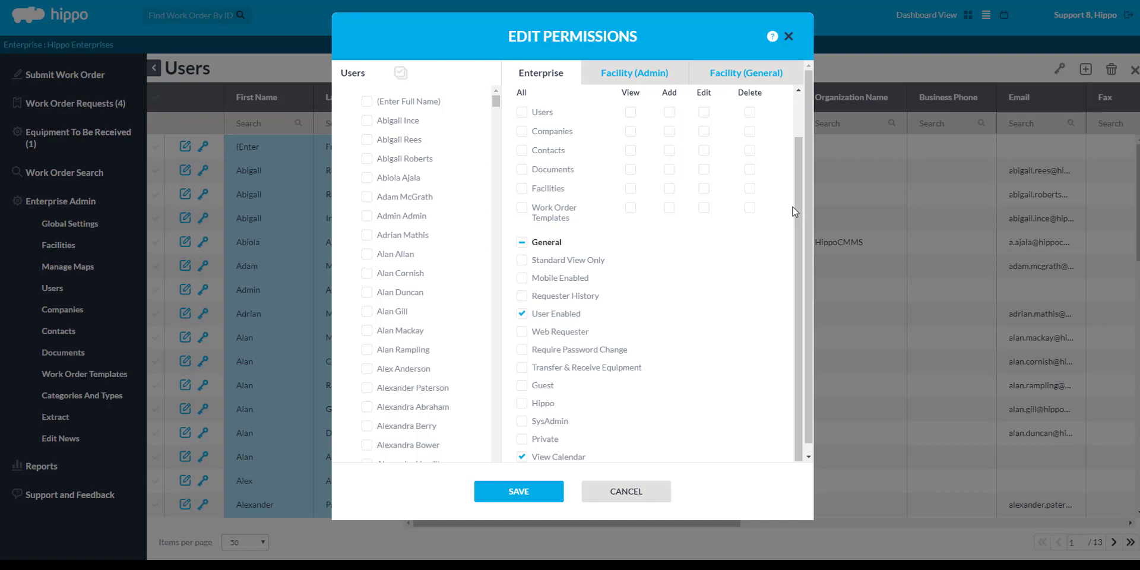
pyautogui.click(522, 279)
# Grant full Floor Plans, Locations and Equipment Models permissions plus Equipment view access for Hippo Hospital and Hippo Plant
pyautogui.click(634, 83)
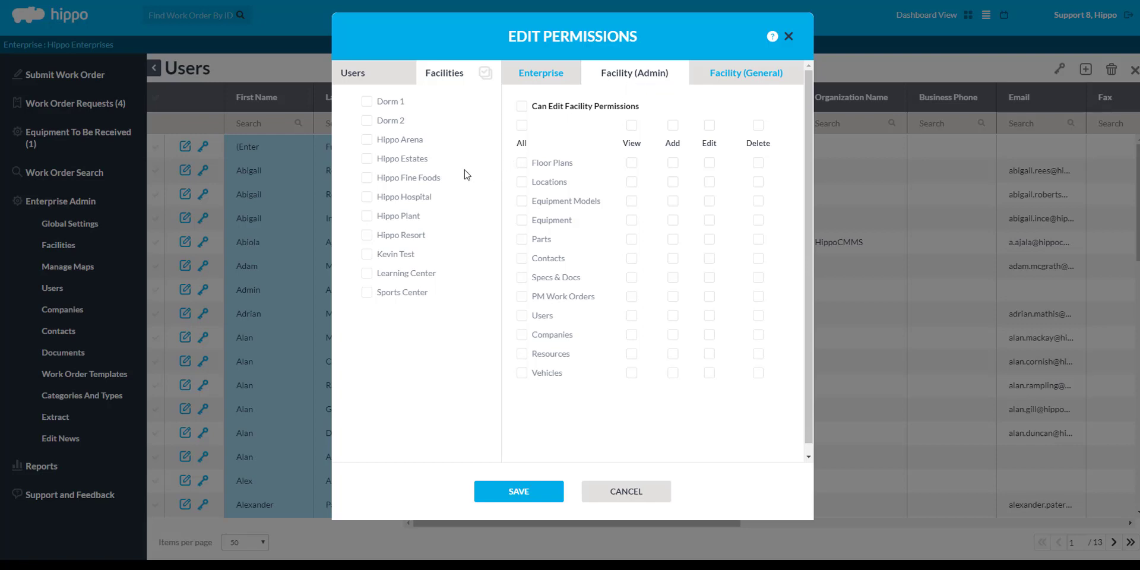
pyautogui.click(365, 198)
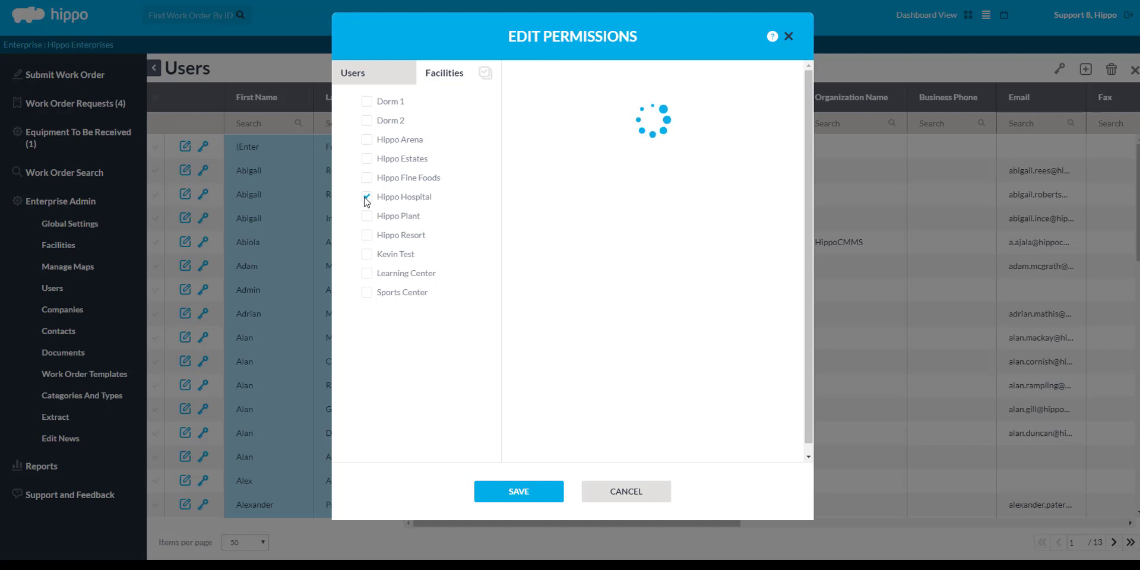
pyautogui.click(367, 219)
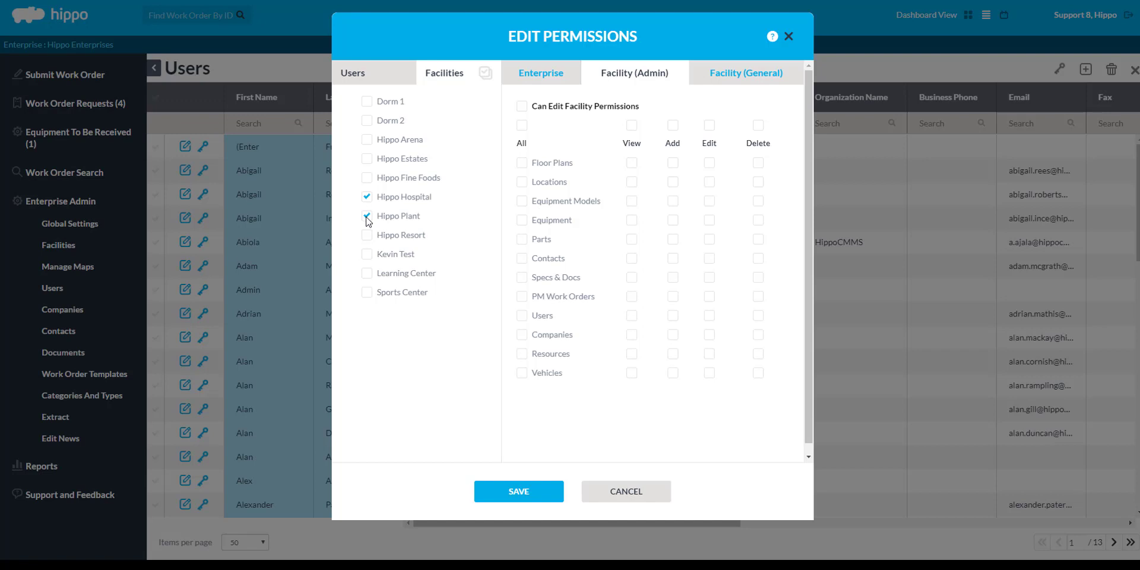
pyautogui.click(522, 126)
pyautogui.click(522, 126)
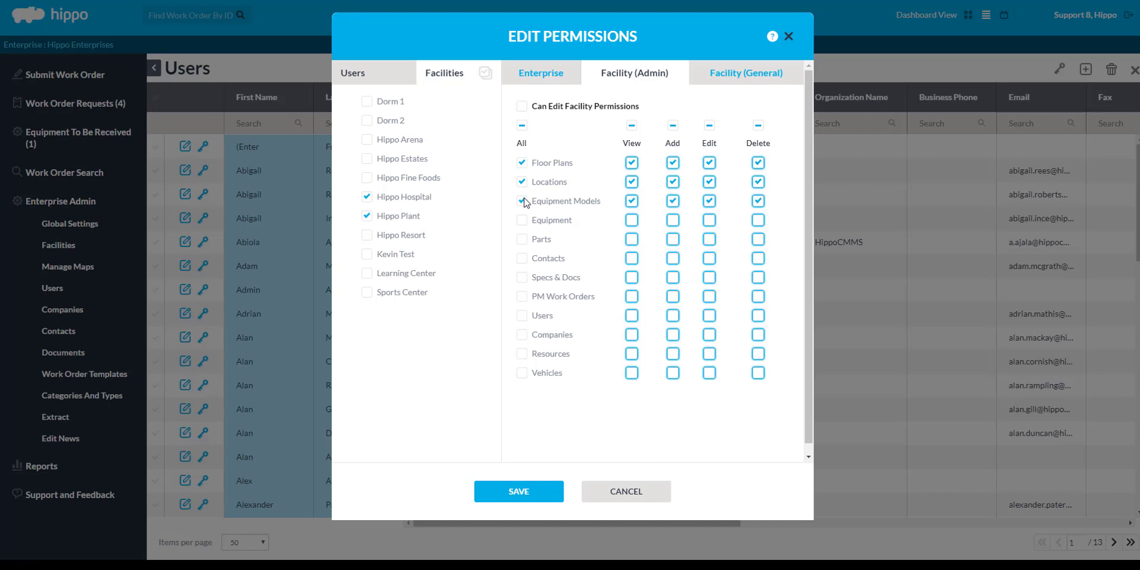
pyautogui.click(631, 221)
# Allow Enable Login and Submit Demand Work Orders in the general facility permissions for the two selected facilities
pyautogui.click(714, 88)
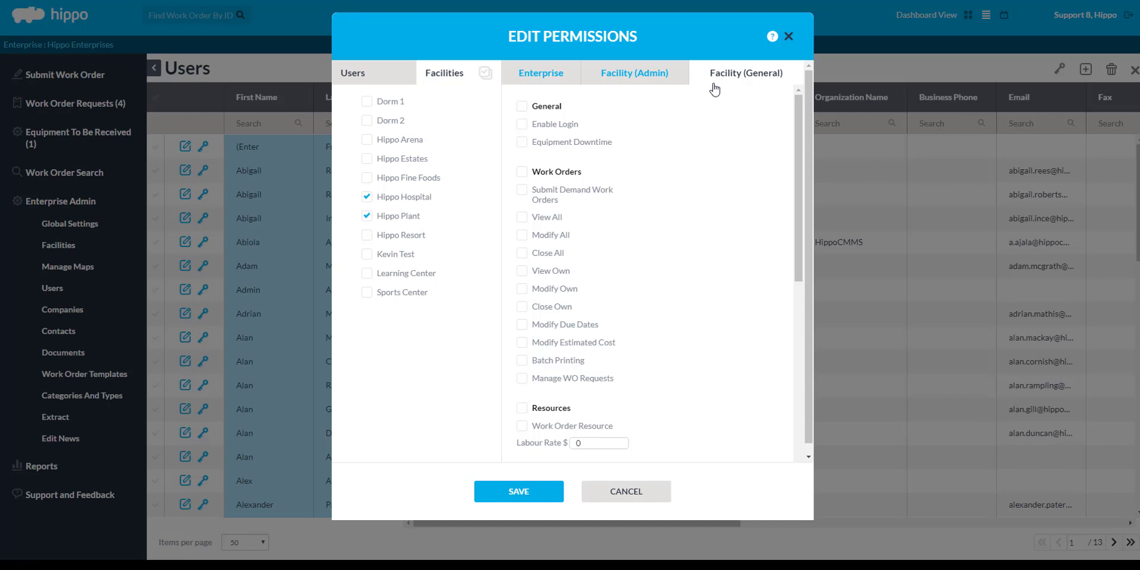
pyautogui.click(522, 125)
pyautogui.click(522, 190)
# Grant access to the Current Work Order, Maintenance History and Inventory reports
pyautogui.moveTo(798, 242); pyautogui.dragTo(788, 364)
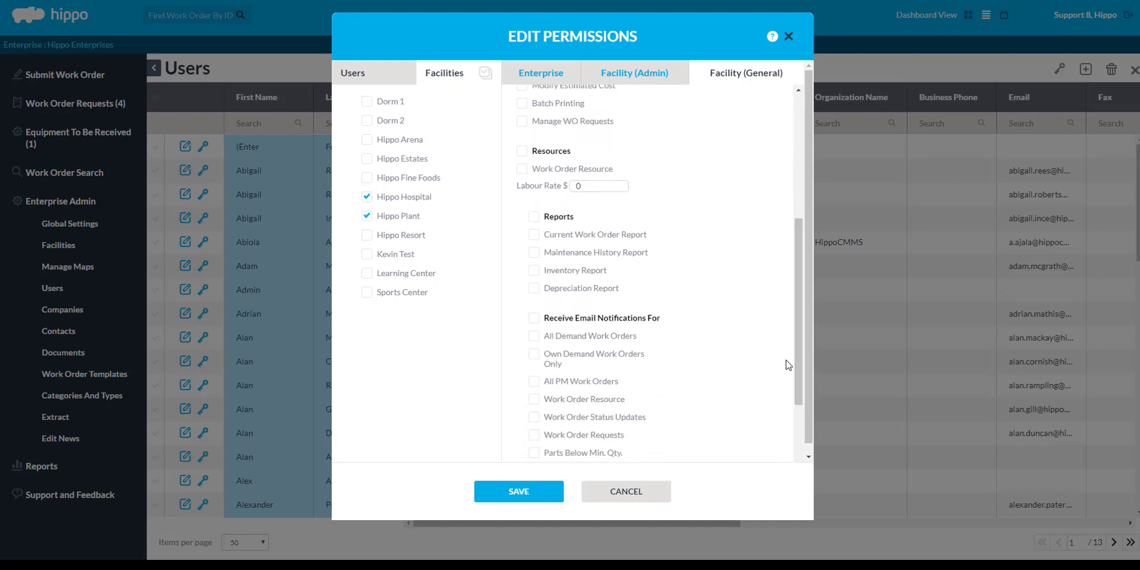
pyautogui.click(534, 235)
pyautogui.click(534, 252)
pyautogui.click(534, 271)
# Turn on email notifications for All Demand Work Orders and All PM Work Orders, and save the permissions
pyautogui.moveTo(804, 322); pyautogui.dragTo(794, 367)
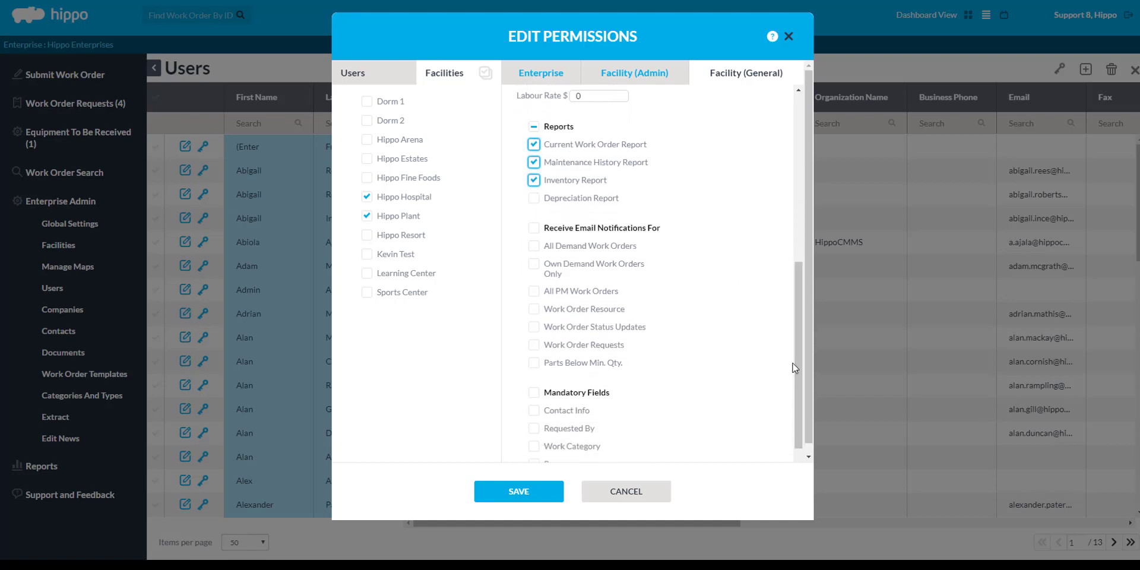
pyautogui.click(533, 247)
pyautogui.click(533, 291)
pyautogui.click(518, 492)
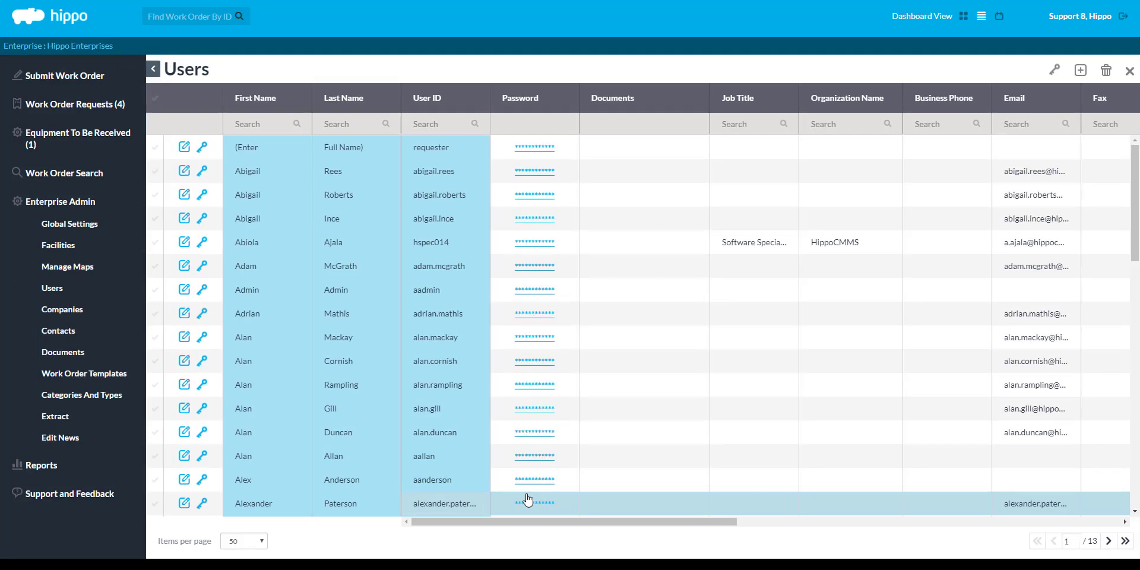
# View the details and the permissions of the user in the second row, closing each dialog without changes
pyautogui.click(186, 174)
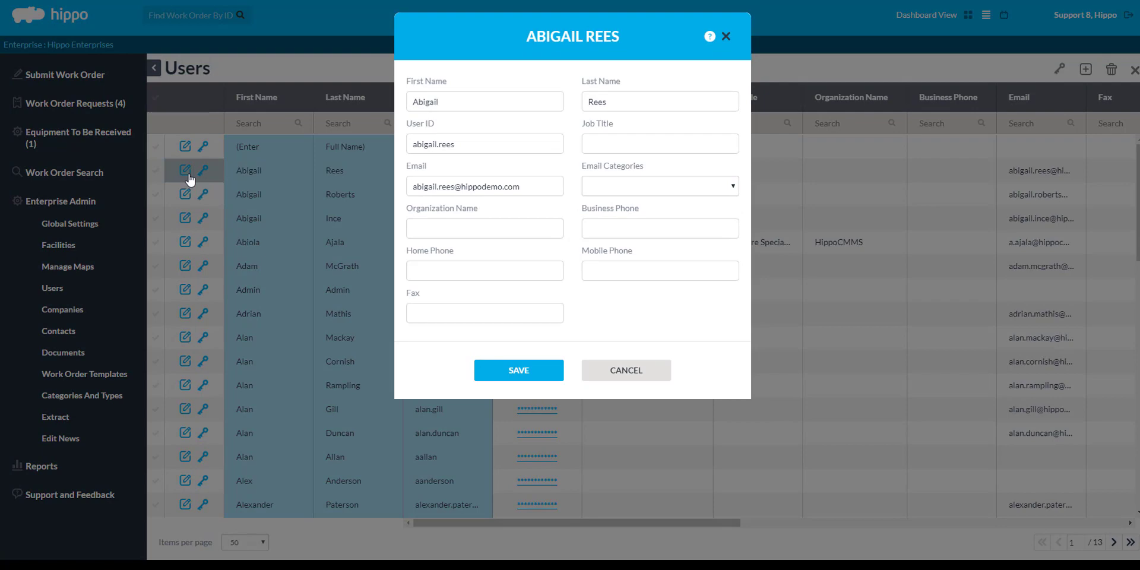
pyautogui.click(600, 368)
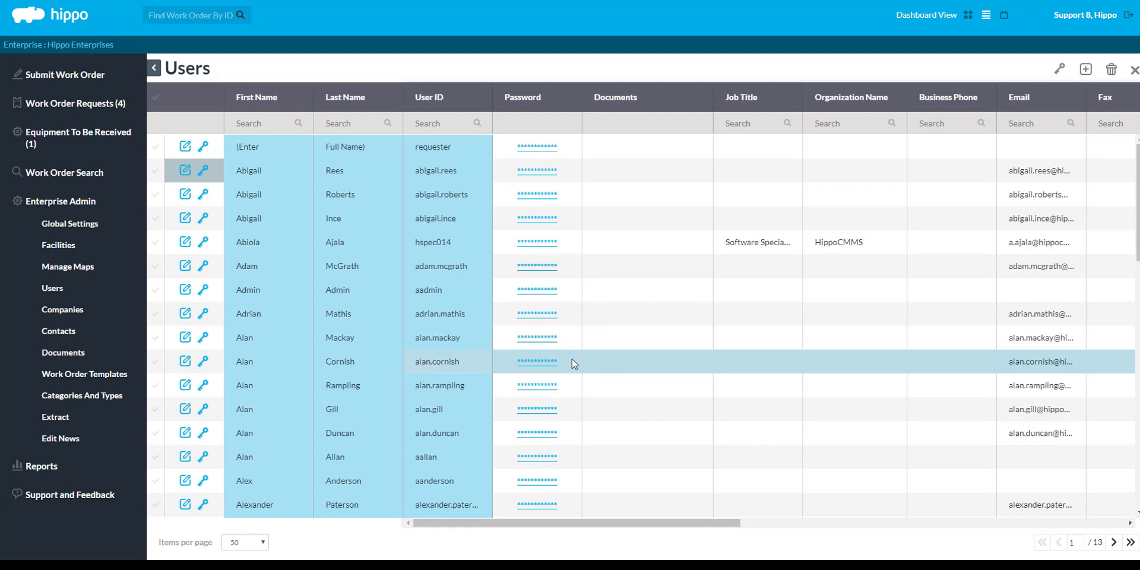
pyautogui.click(204, 170)
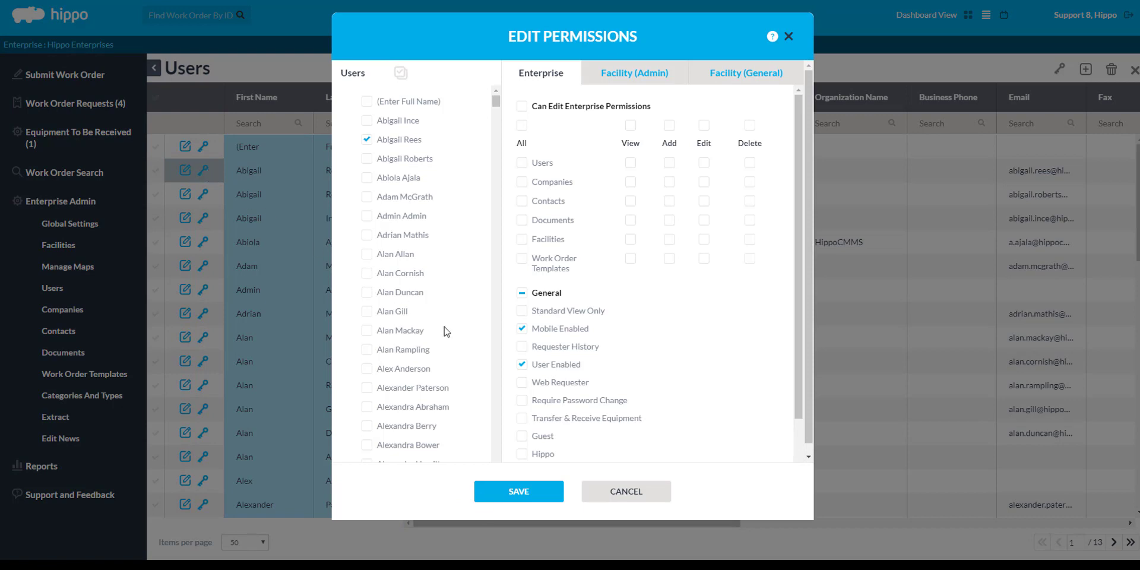
pyautogui.click(621, 491)
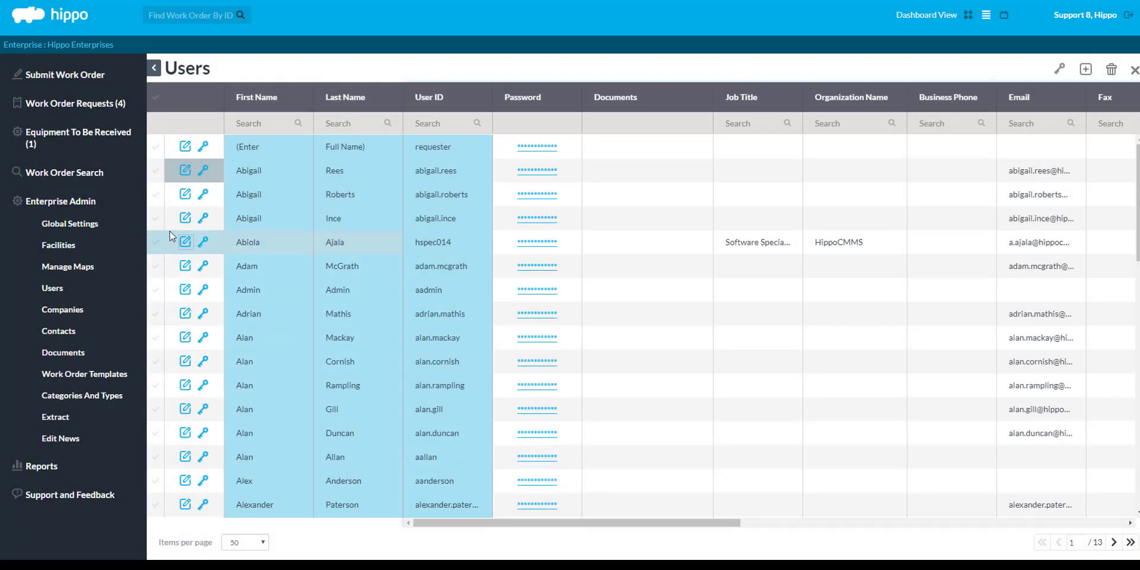
# Select the users in the third, fourth and fifth rows and open their permissions for bulk editing
pyautogui.click(154, 196)
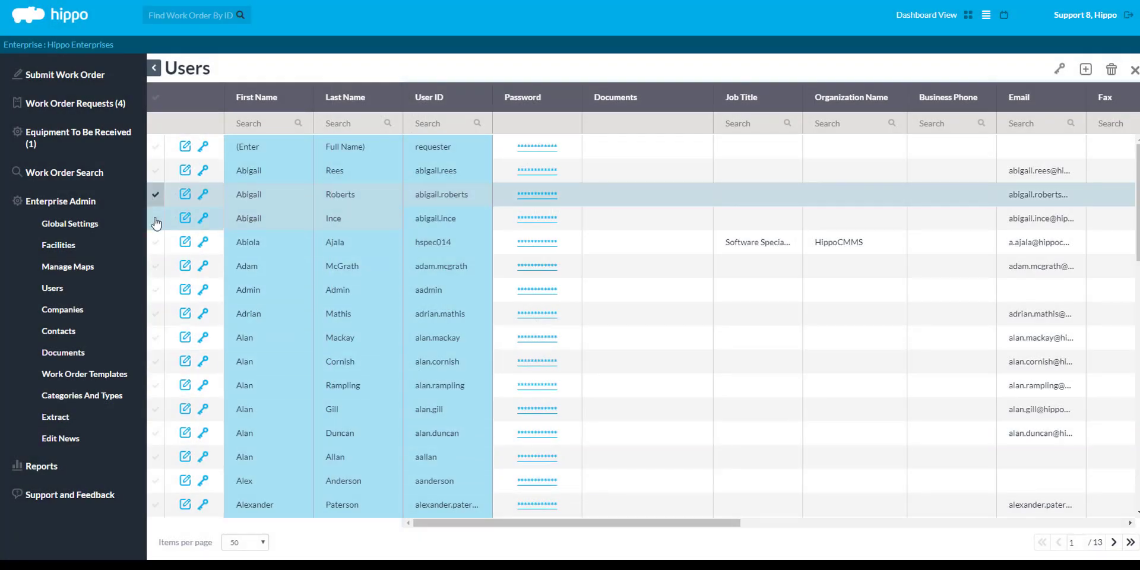
pyautogui.click(155, 219)
pyautogui.click(158, 247)
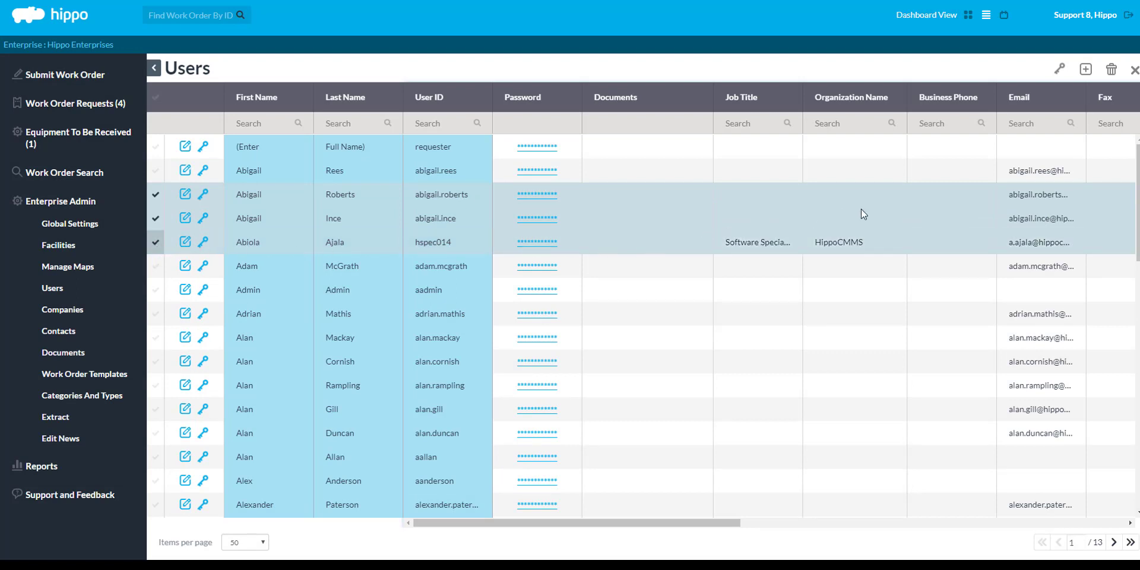
pyautogui.click(1060, 70)
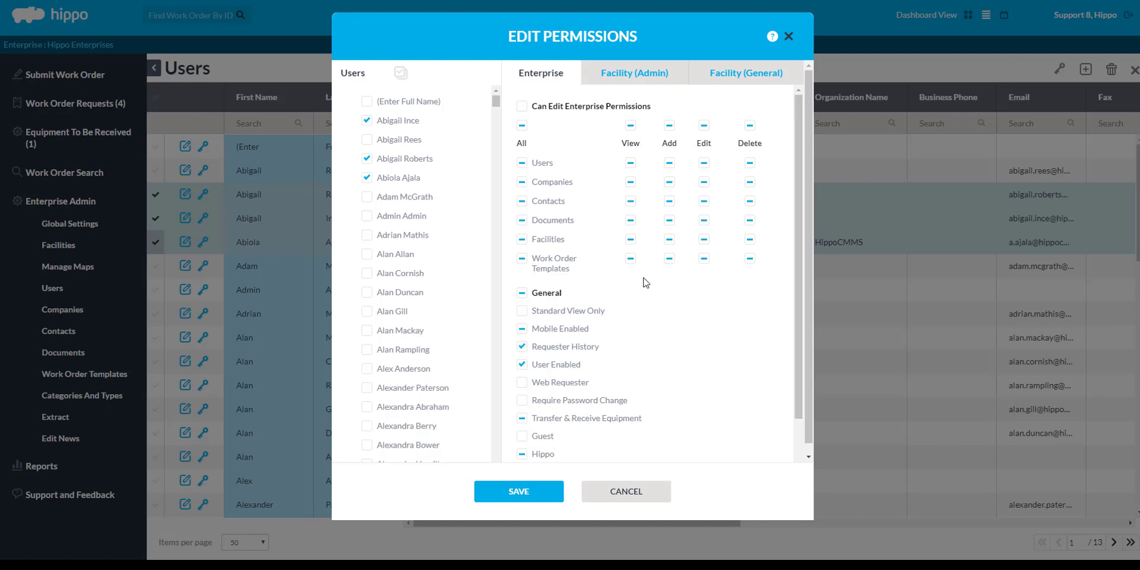
# Try changing Mobile Enabled, Submit Demand Work Orders, View All and Modify All for the selected users, and cancel the edits
pyautogui.click(524, 330)
pyautogui.click(744, 80)
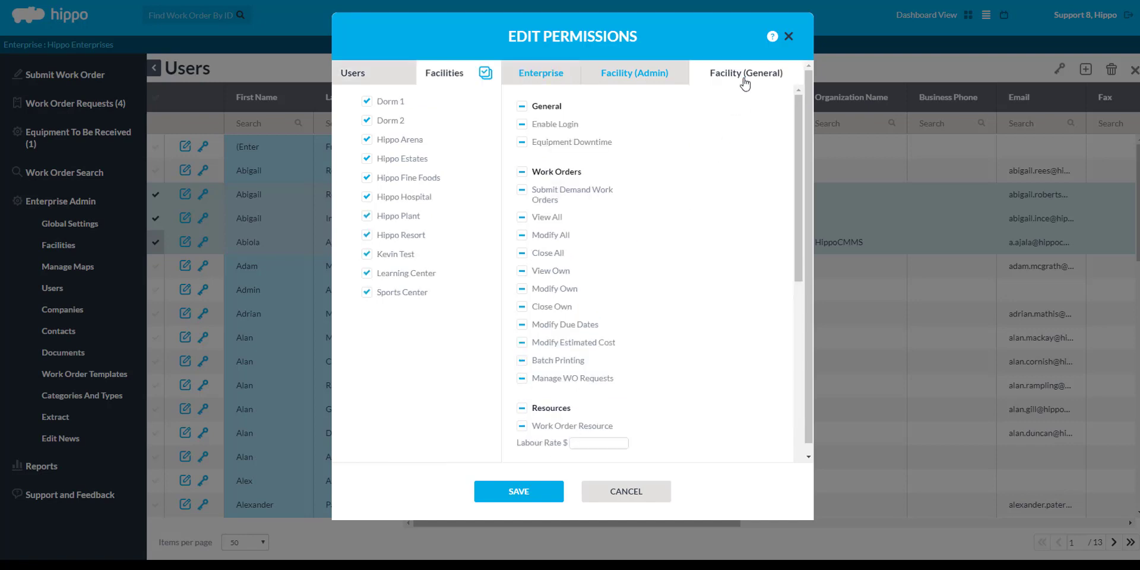
pyautogui.click(522, 190)
pyautogui.click(522, 217)
pyautogui.click(522, 236)
pyautogui.click(625, 490)
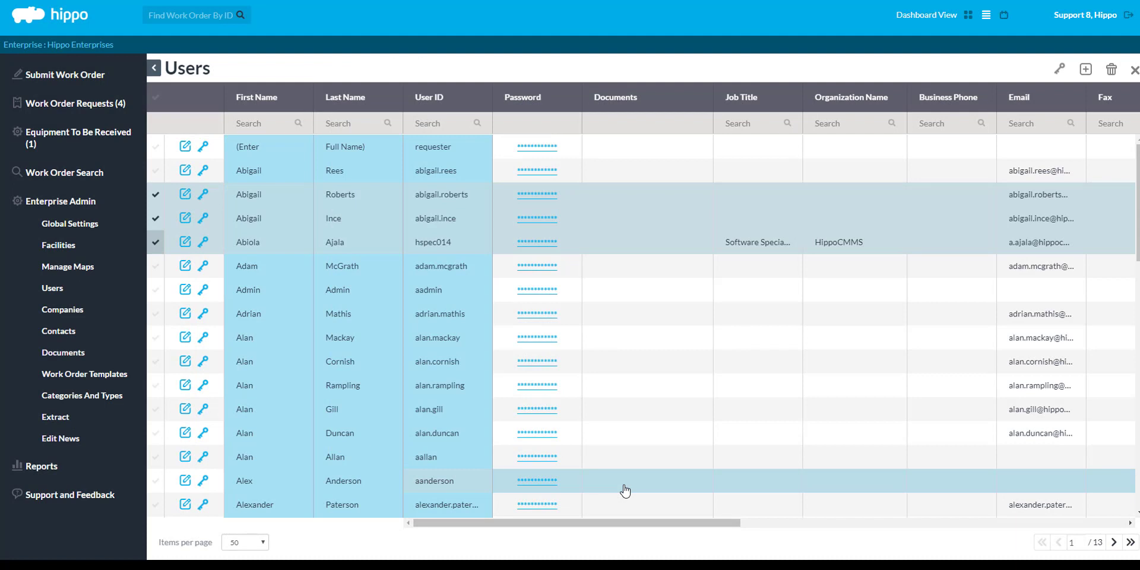